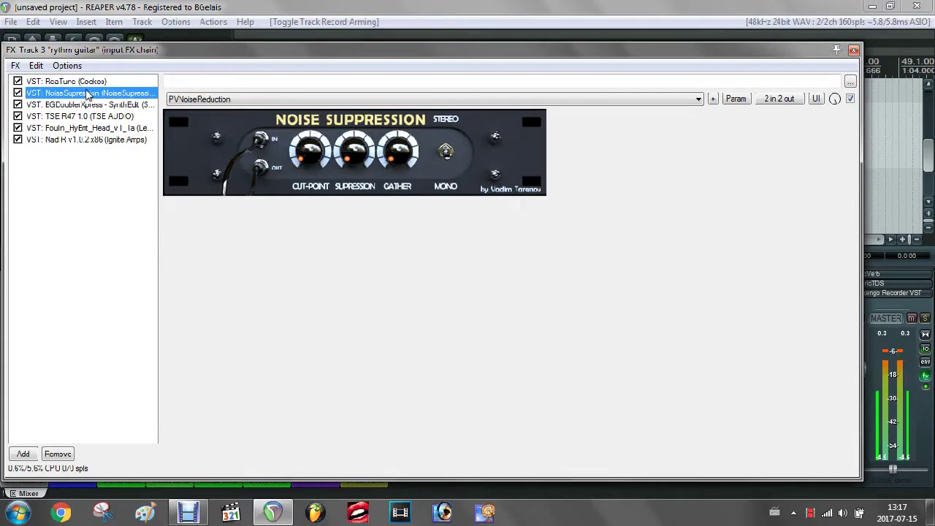
Bypass the BGDoublerXpress effect in track 3's input FX chain and re-enable it.
{"action": "left_click", "coordinate": [66, 106]}
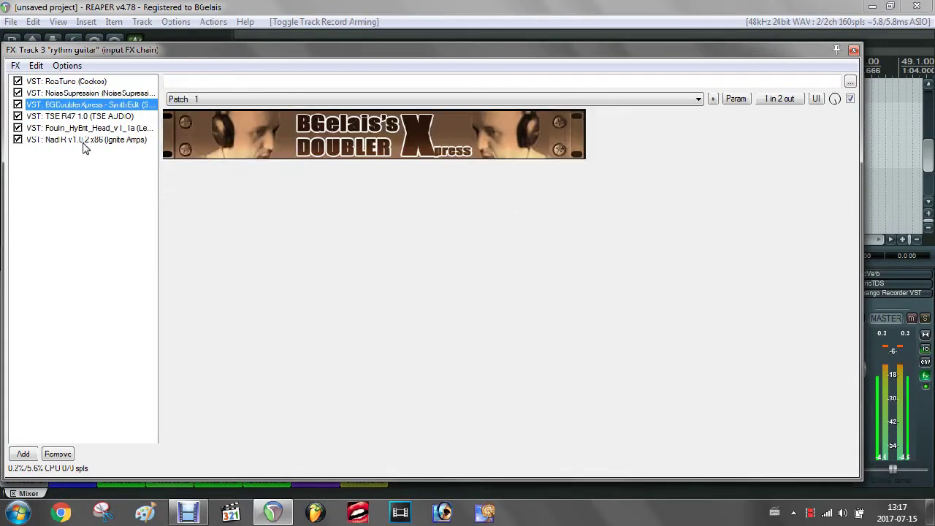
{"action": "left_click", "coordinate": [17, 105]}
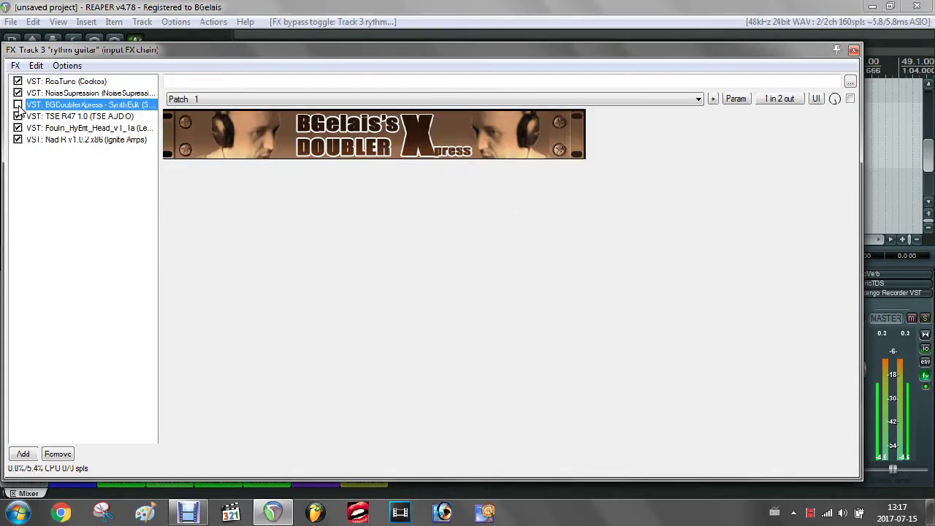
{"action": "left_click", "coordinate": [17, 104]}
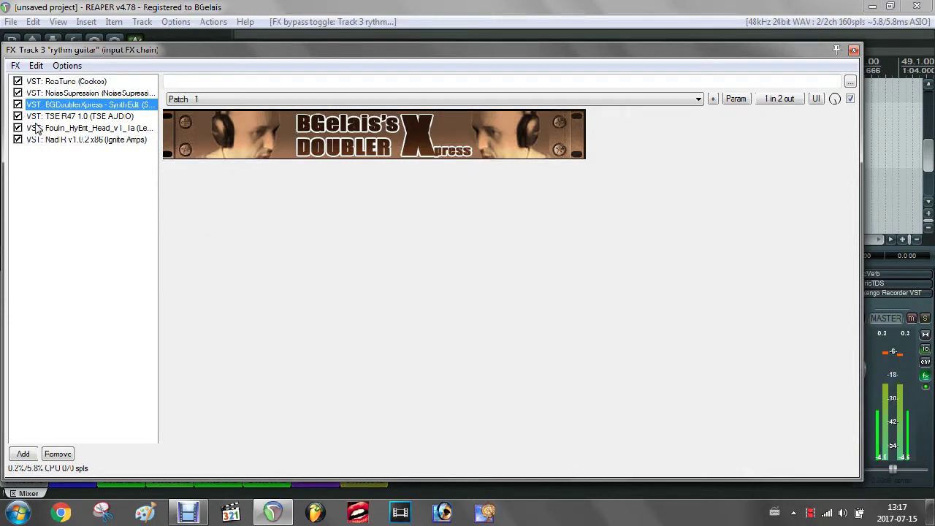
Review the TSE R47, HyBrit head and NadIR cabinet settings in track 3's input FX chain.
{"action": "left_click", "coordinate": [71, 117]}
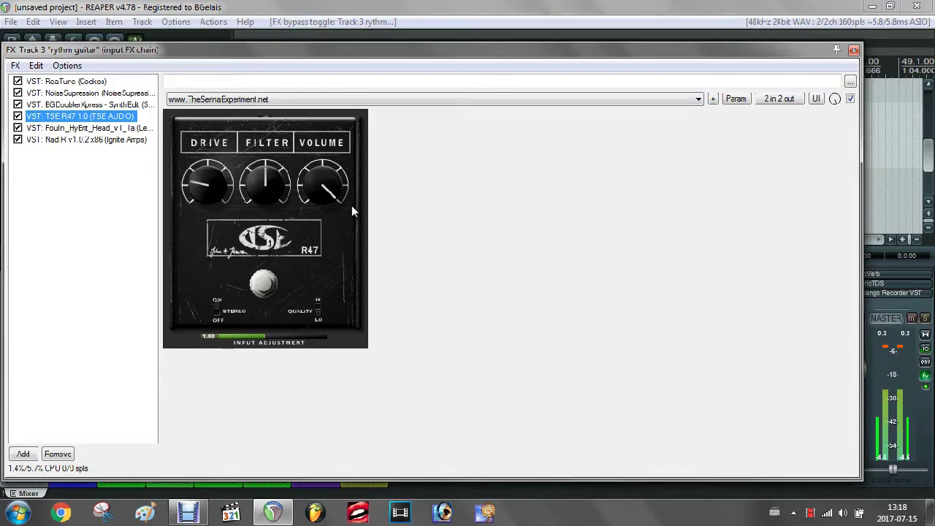
{"action": "left_click", "coordinate": [73, 129]}
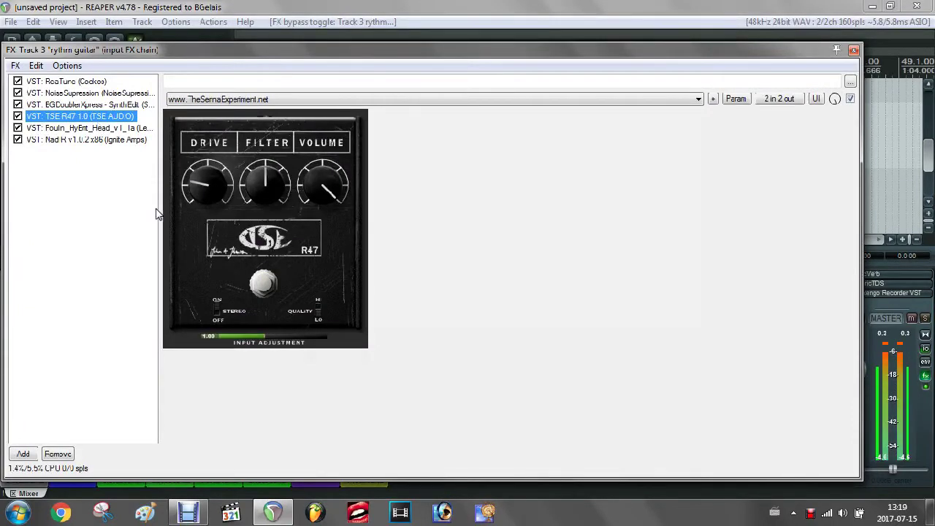
{"action": "left_click", "coordinate": [88, 141]}
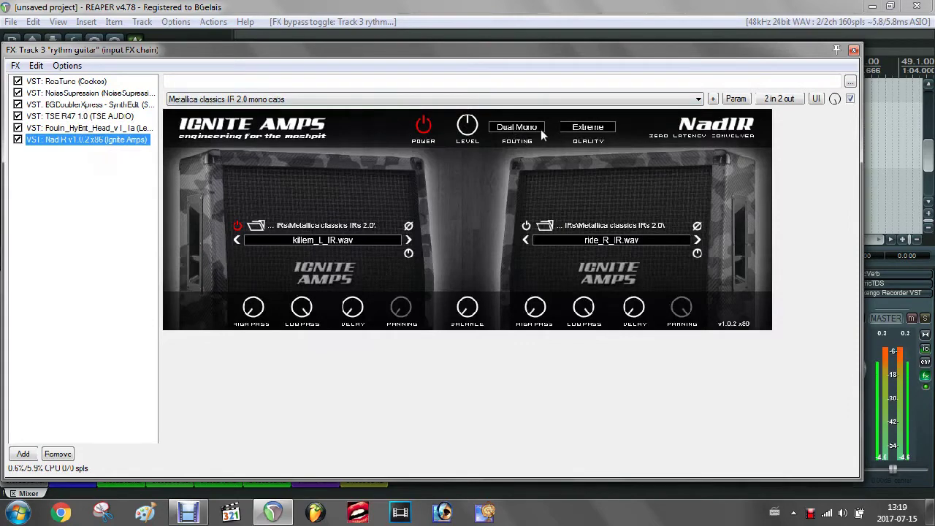
{"action": "left_click", "coordinate": [87, 117]}
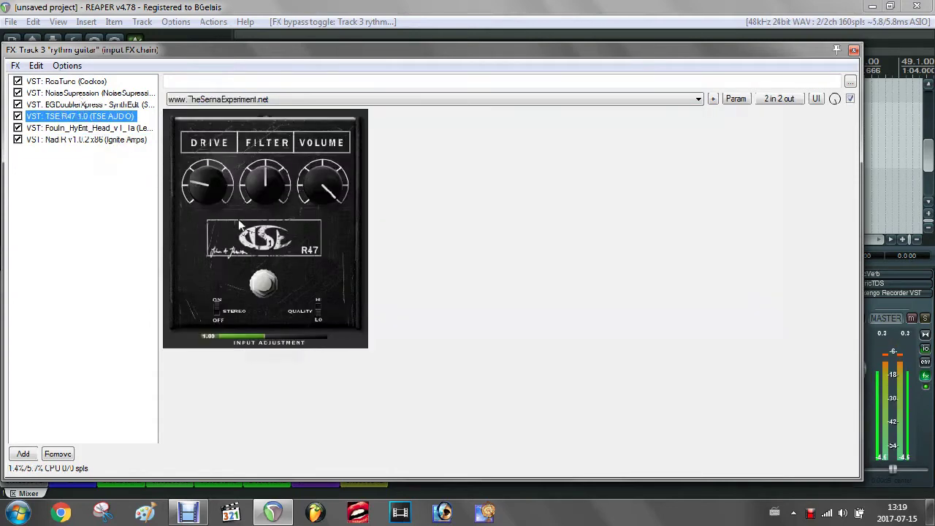
Try out the quality switch, stereo switch and footswitch of the TSE R47 pedal on track 3.
{"action": "left_click", "coordinate": [319, 312]}
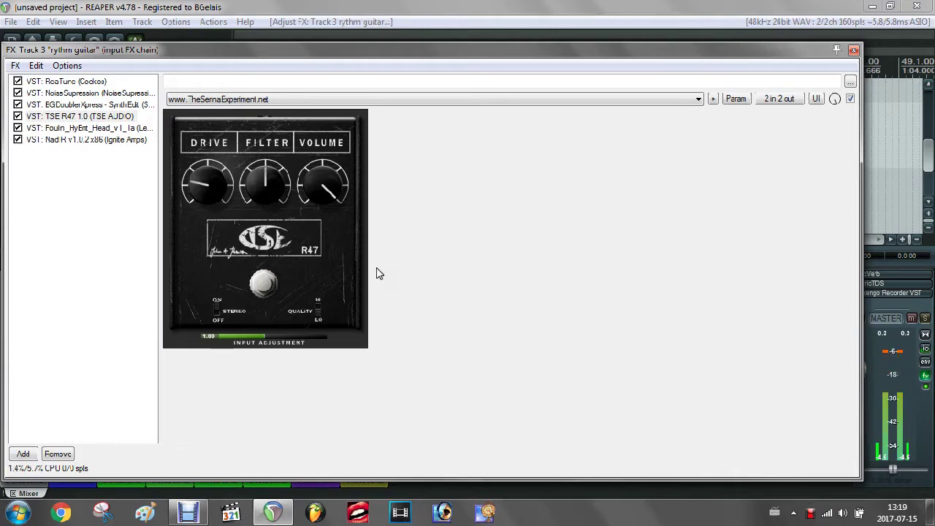
{"action": "left_click", "coordinate": [77, 106]}
{"action": "left_click", "coordinate": [81, 117]}
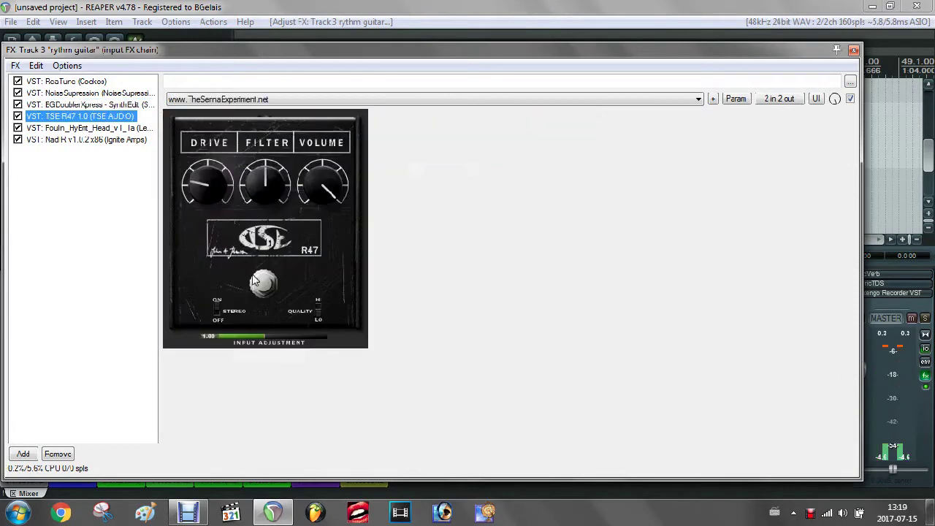
{"action": "left_click", "coordinate": [217, 311]}
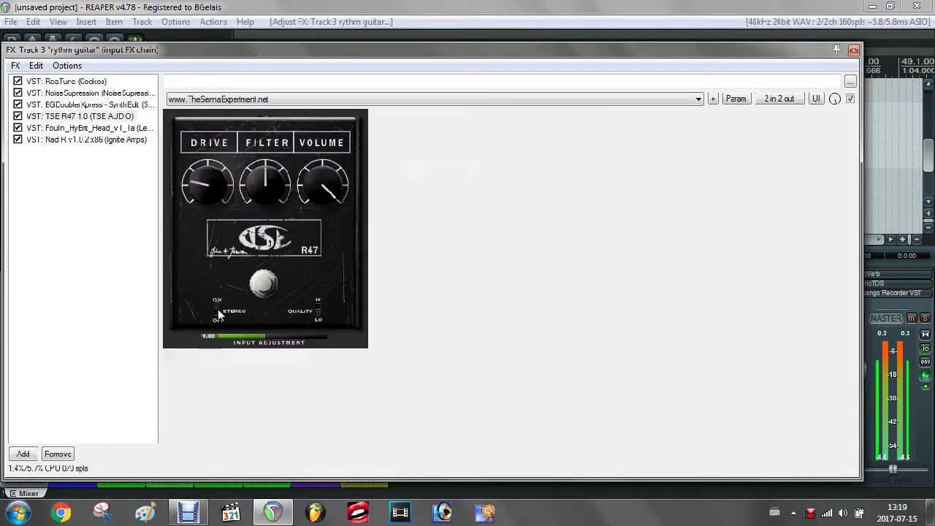
{"action": "left_click", "coordinate": [218, 313]}
{"action": "left_click", "coordinate": [263, 287]}
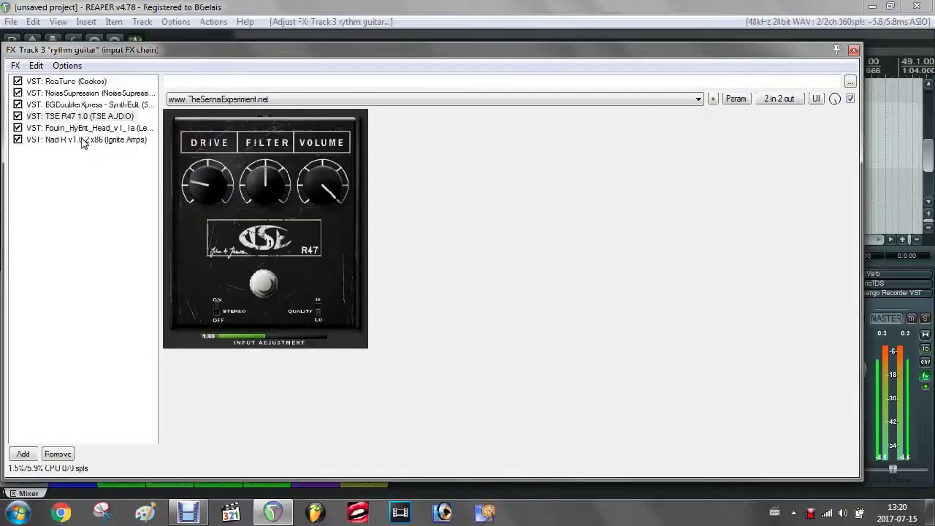
Examine the MCJ Boost, channel and PLS Mix controls of the HyBrit head on track 3.
{"action": "left_click", "coordinate": [81, 129]}
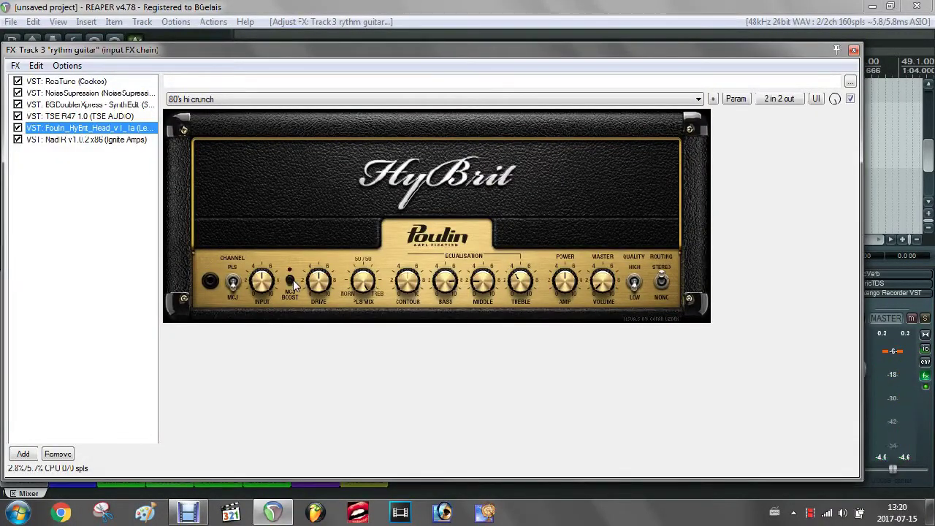
{"action": "left_click", "coordinate": [292, 281]}
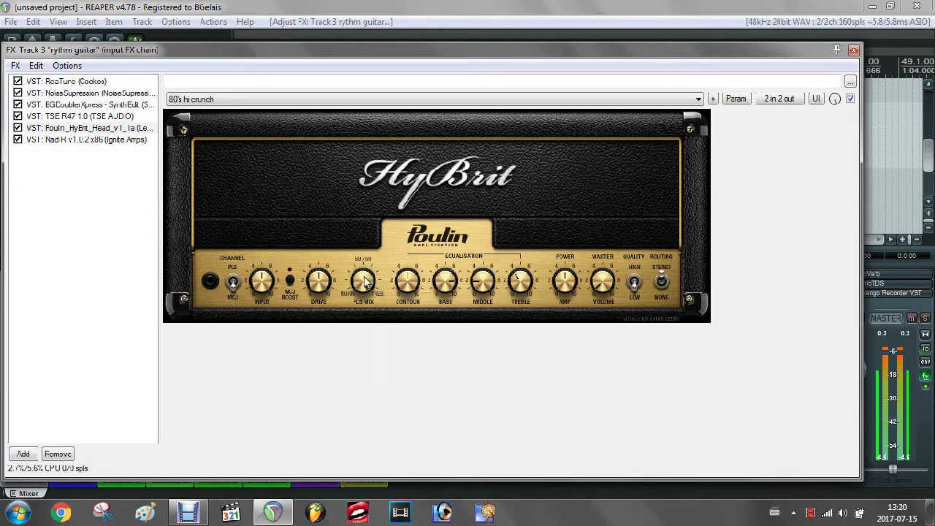
{"action": "left_click", "coordinate": [232, 282]}
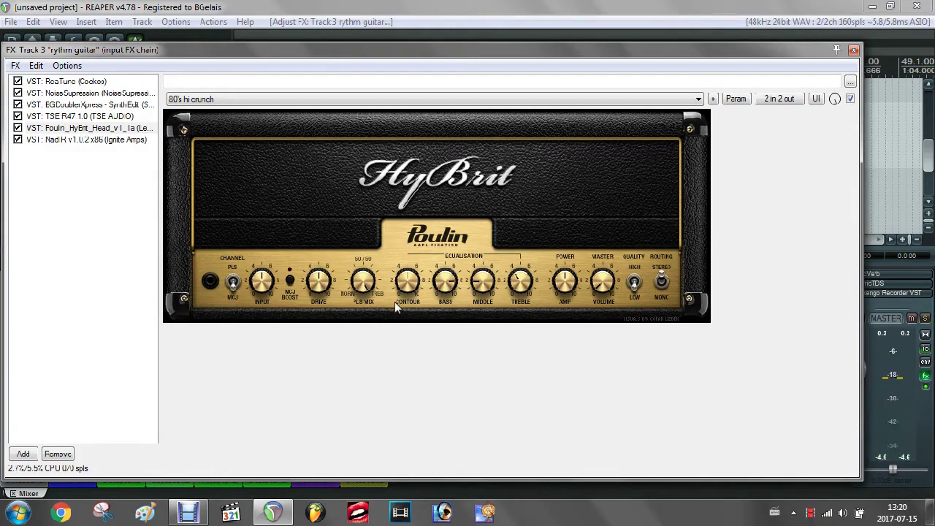
{"action": "left_click_drag", "start_coordinate": [385, 284], "coordinate": [385, 295]}
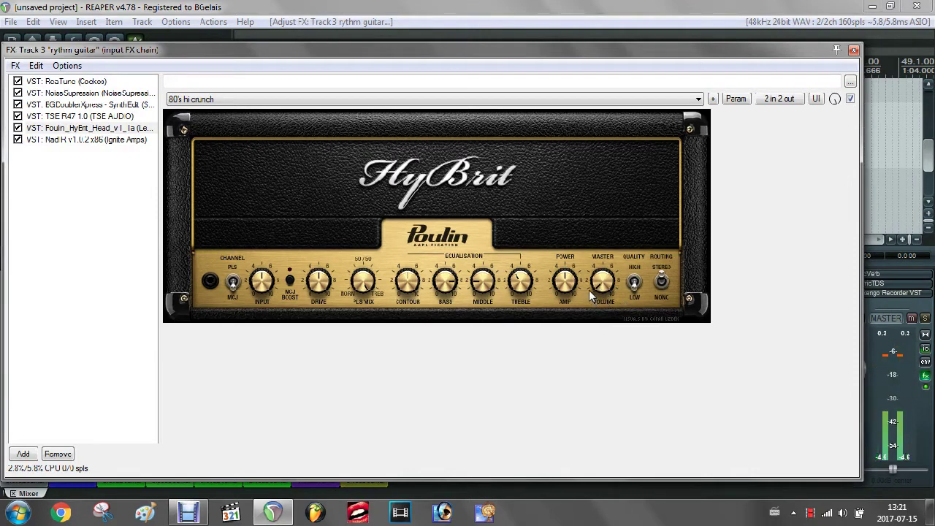
Check the FerricTDS plug-in on the master track, and switch the HyBrit head's quality to High and back to Low.
{"action": "double_click", "coordinate": [900, 283]}
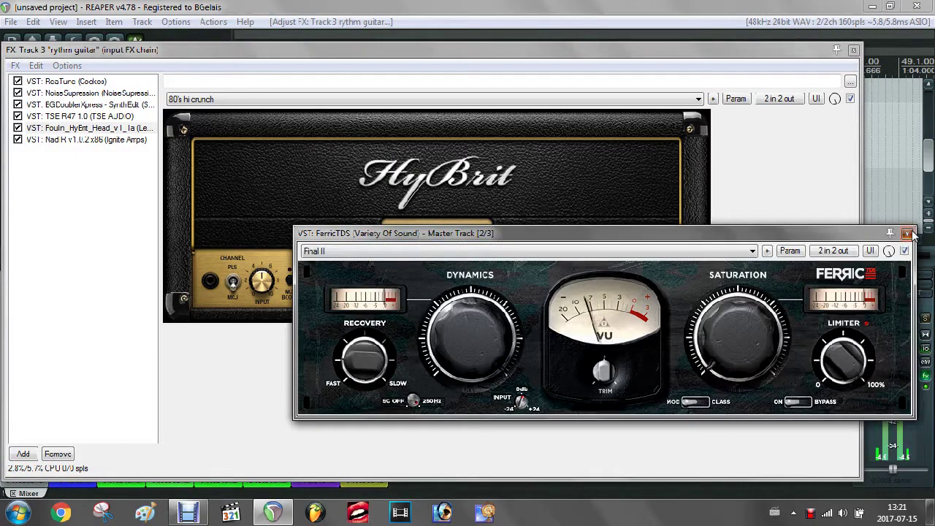
{"action": "left_click", "coordinate": [906, 233]}
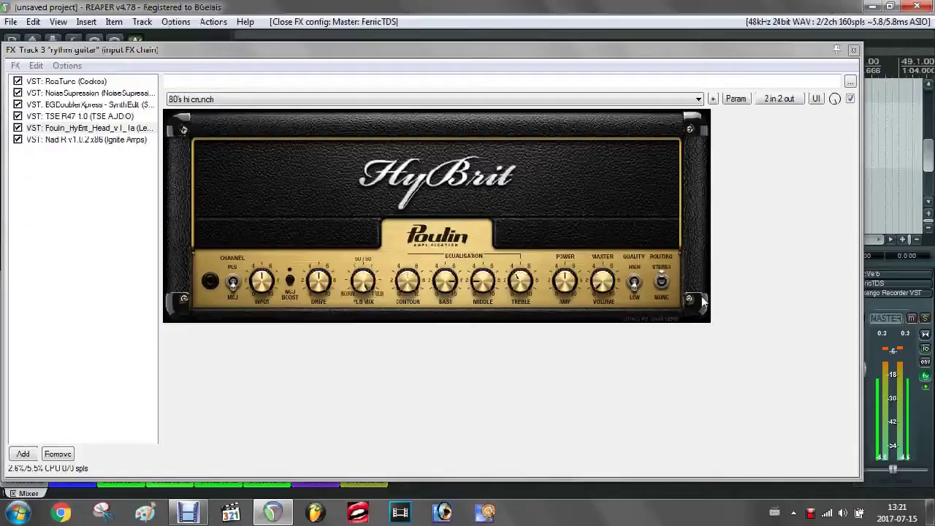
{"action": "left_click", "coordinate": [634, 285]}
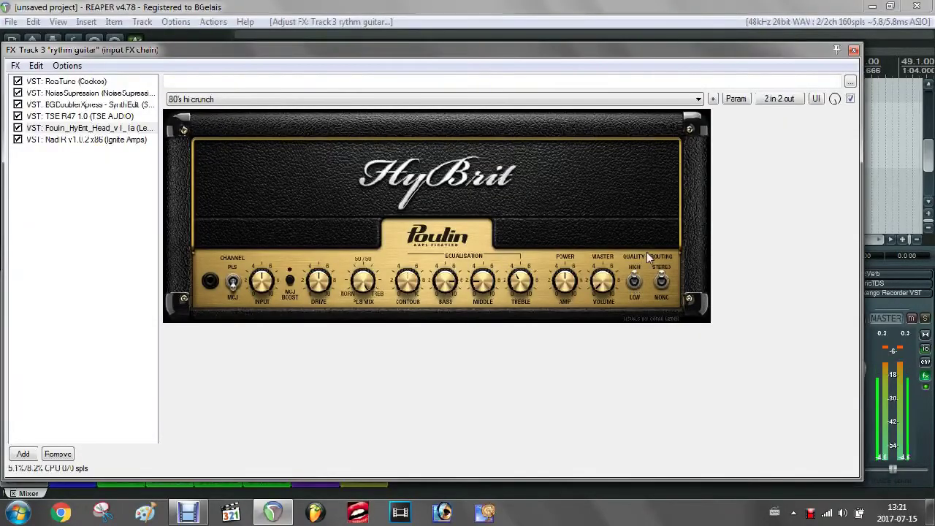
{"action": "left_click", "coordinate": [632, 283]}
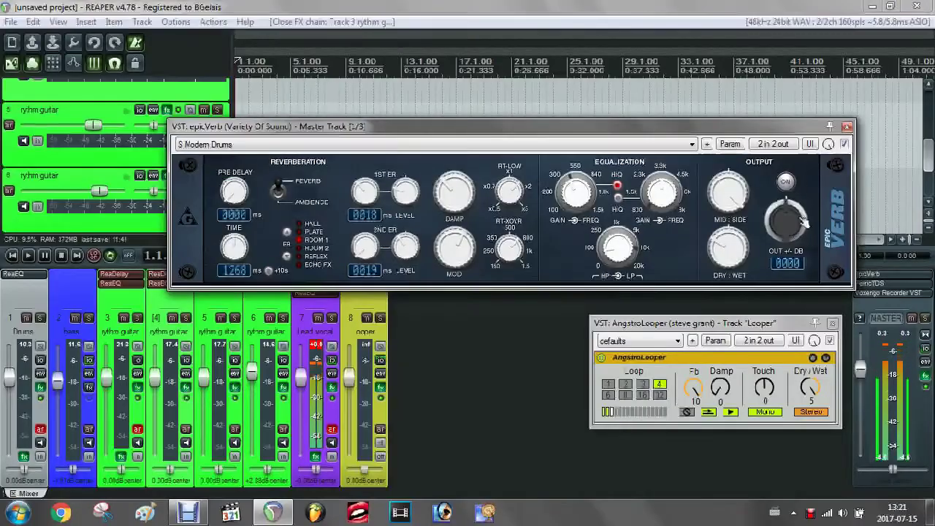
Turn on the epicVerb reverb on the master track and arm the bass track for recording.
{"action": "left_click", "coordinate": [786, 181]}
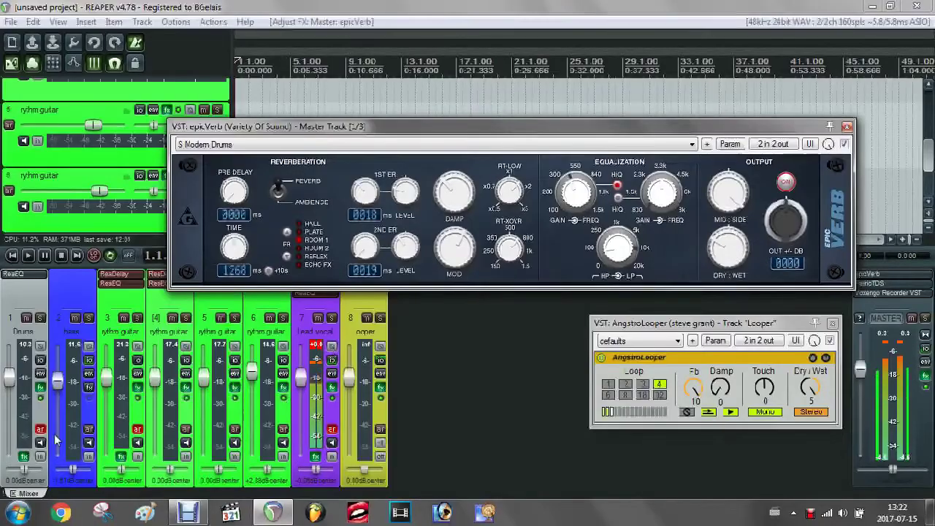
{"action": "left_click", "coordinate": [88, 430]}
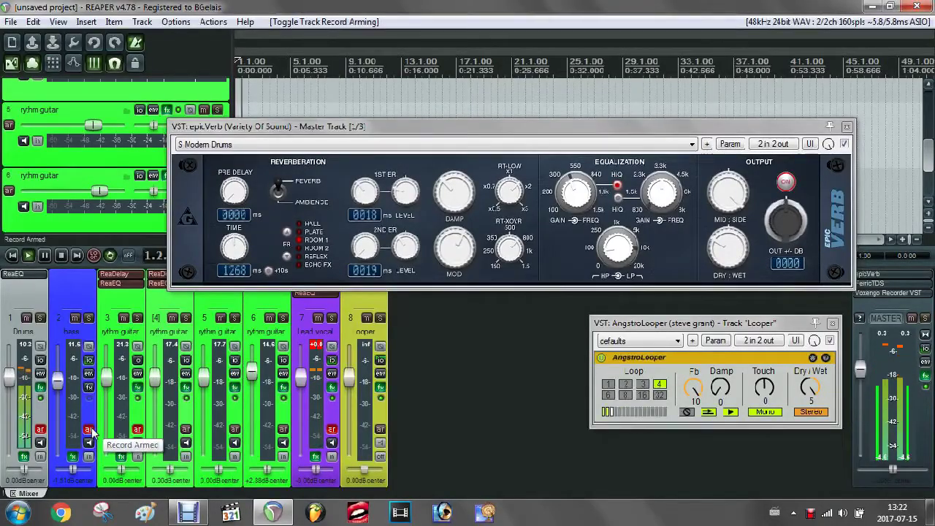
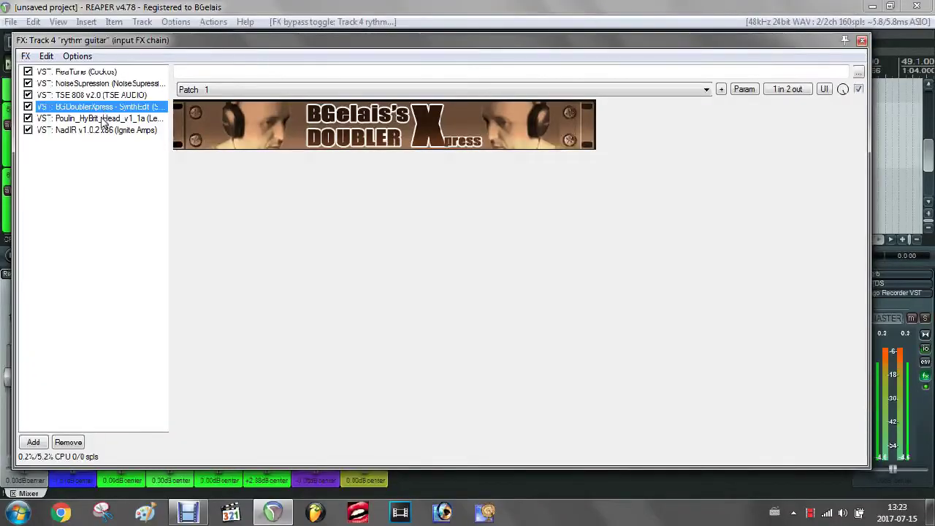
Review the TSE 808, BGDoublerXpress and HyBrit head settings in track 4's input FX chain, and close the chain.
{"action": "left_click", "coordinate": [97, 95]}
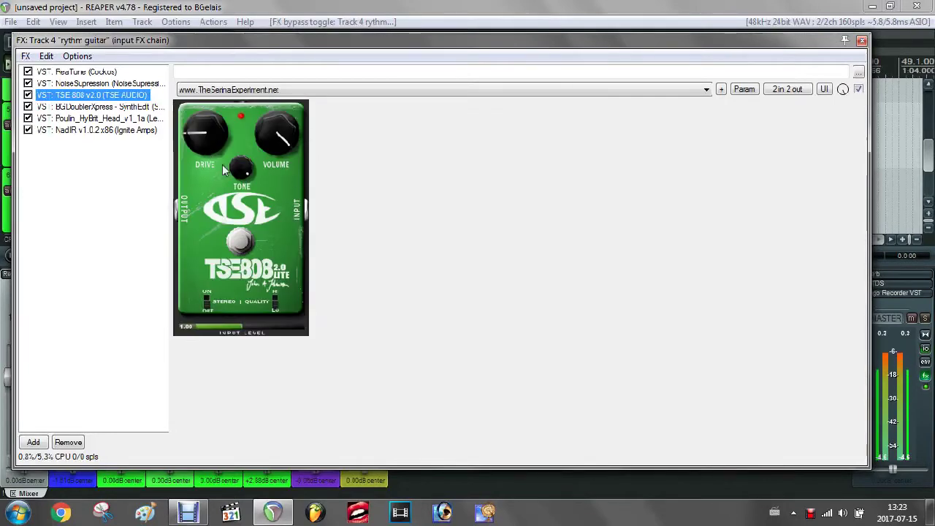
{"action": "left_click", "coordinate": [196, 135]}
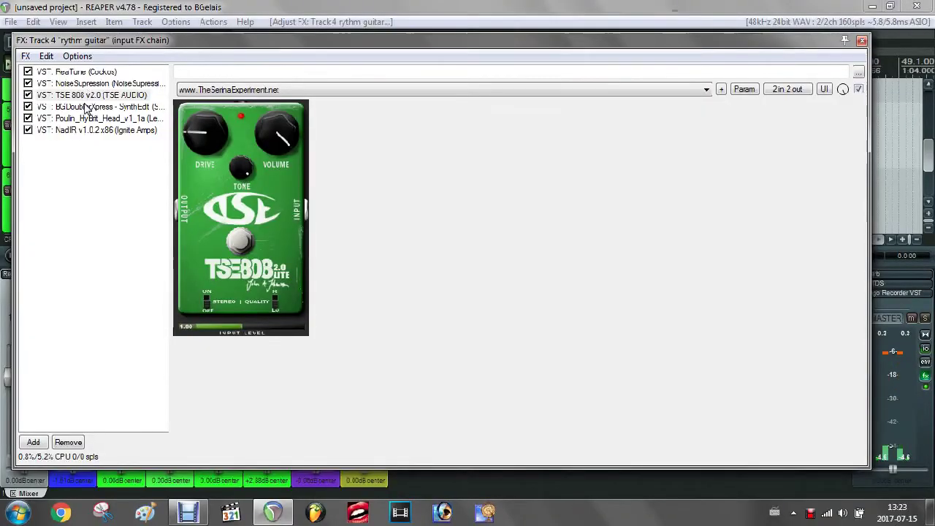
{"action": "left_click", "coordinate": [86, 107]}
{"action": "left_click", "coordinate": [99, 119]}
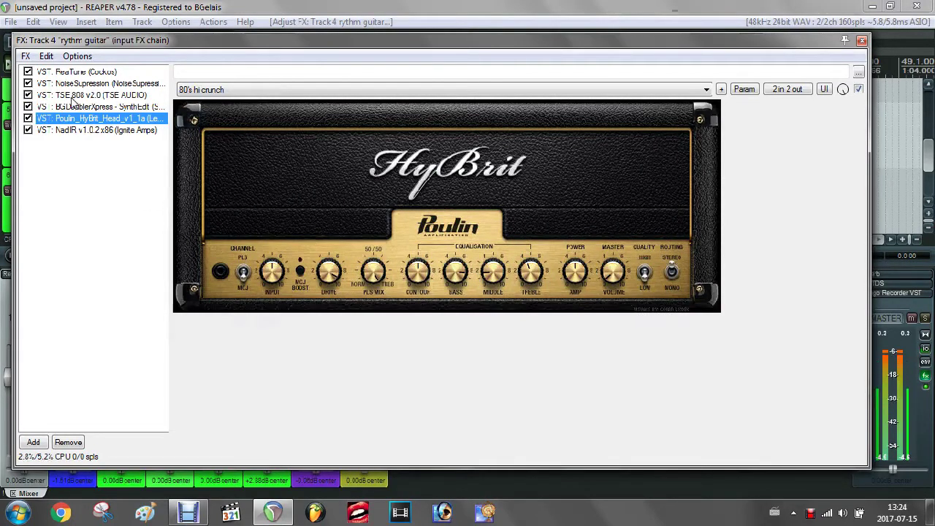
{"action": "left_click", "coordinate": [74, 96]}
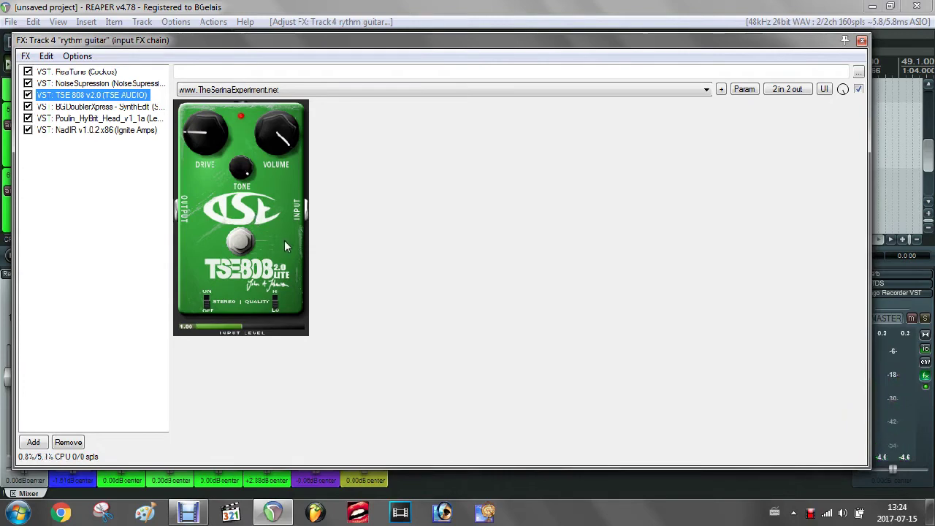
{"action": "left_click", "coordinate": [862, 41]}
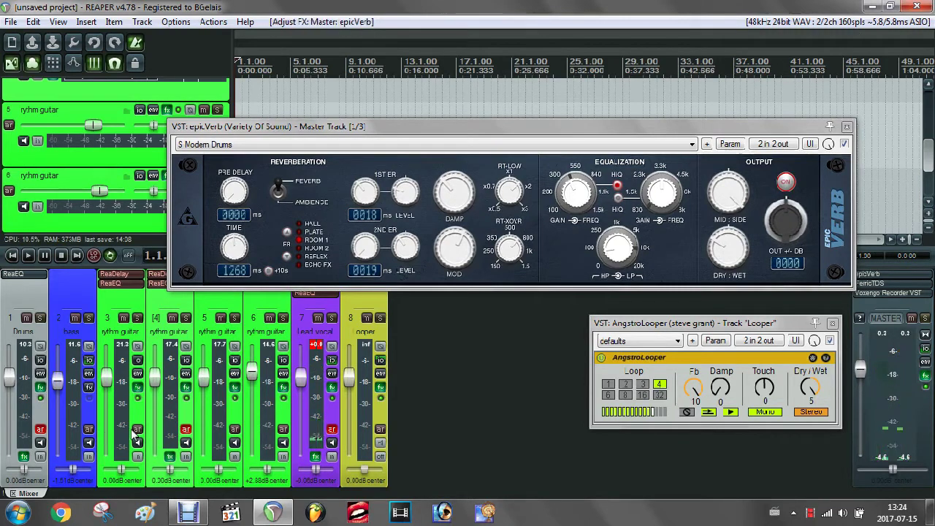
Arm the bass track for recording again.
{"action": "left_click", "coordinate": [88, 429]}
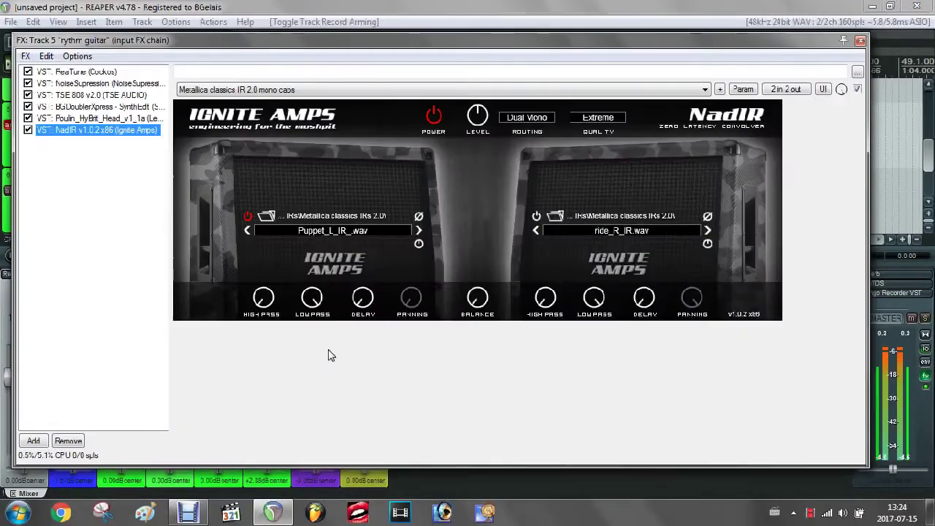
Review the TSE 808 drive, HyBrit head equalisation and NadIR cabinet settings in track 5's input FX chain.
{"action": "left_click", "coordinate": [86, 96]}
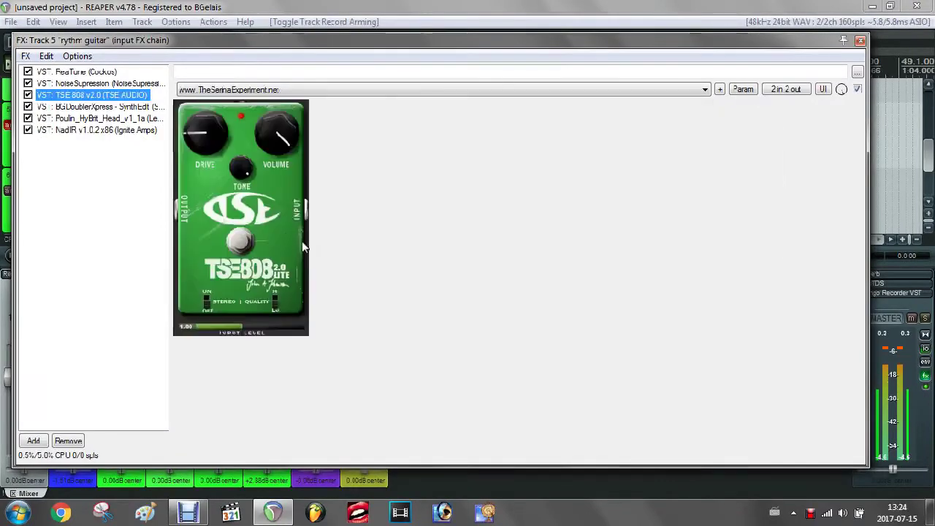
{"action": "left_click", "coordinate": [205, 136]}
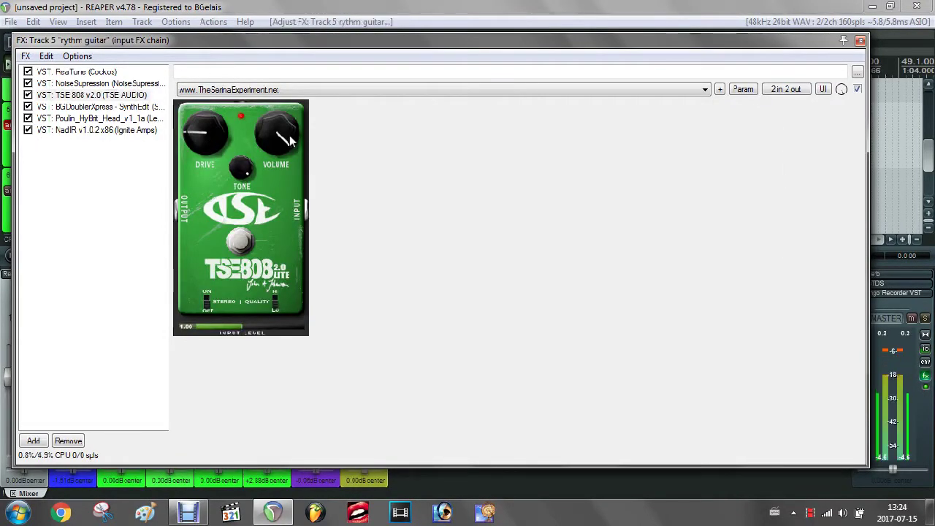
{"action": "left_click", "coordinate": [102, 118]}
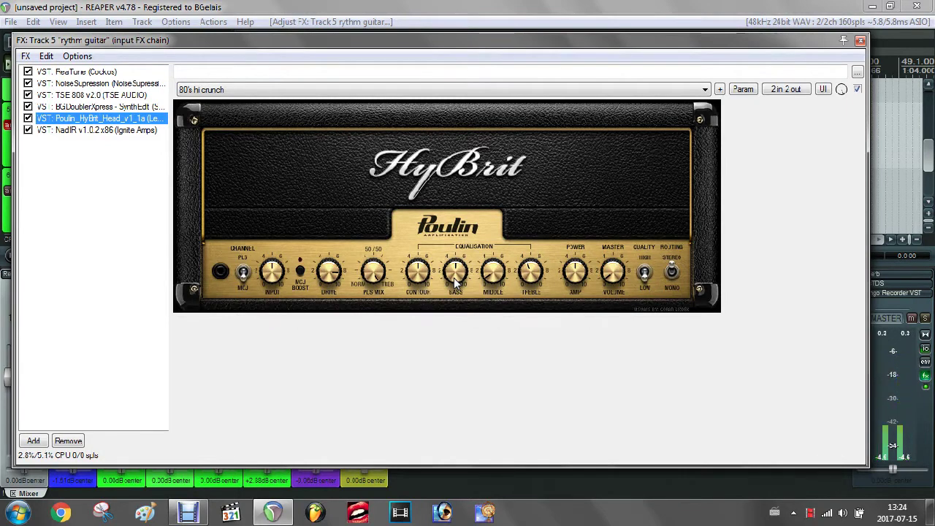
{"action": "left_click", "coordinate": [450, 235]}
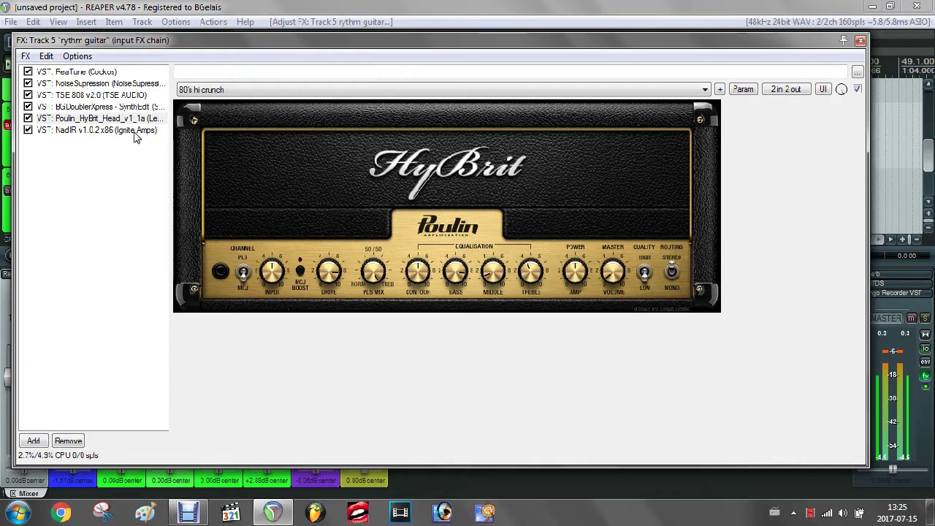
{"action": "left_click", "coordinate": [95, 96]}
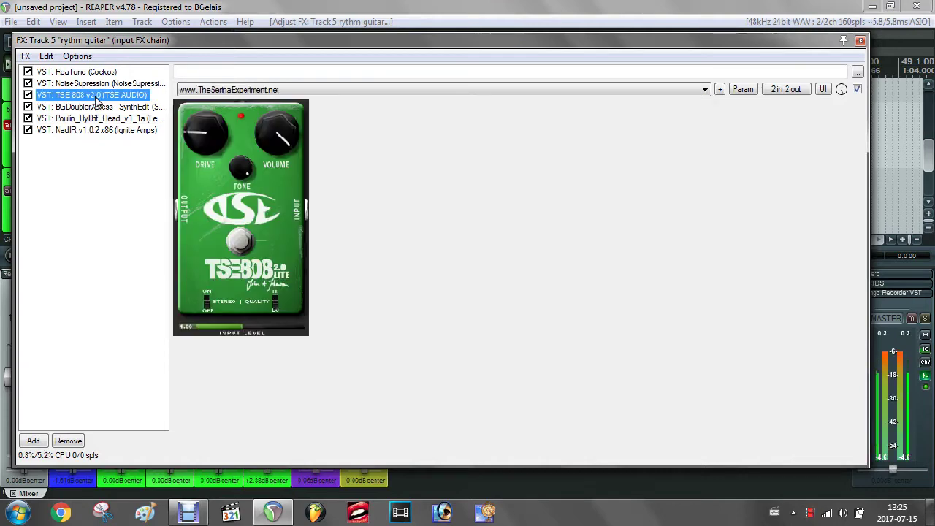
{"action": "left_click", "coordinate": [103, 131]}
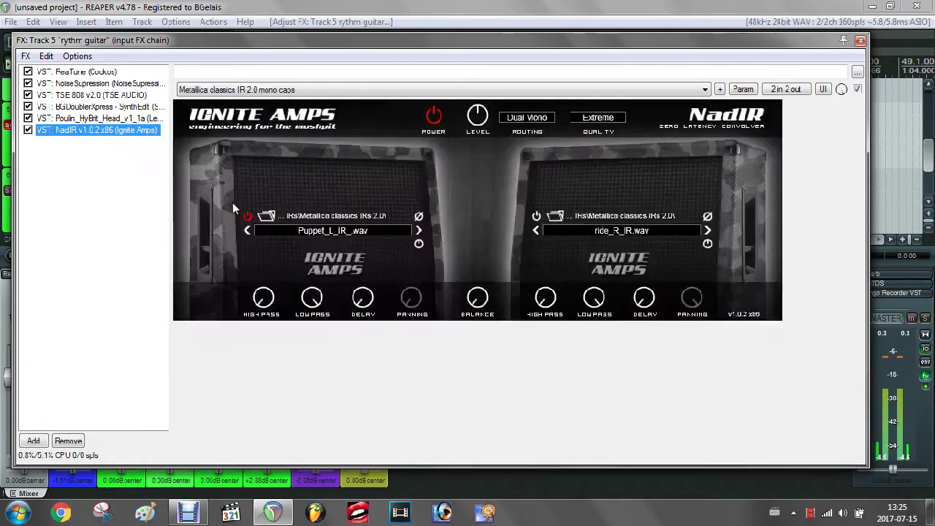
{"action": "left_click", "coordinate": [102, 118]}
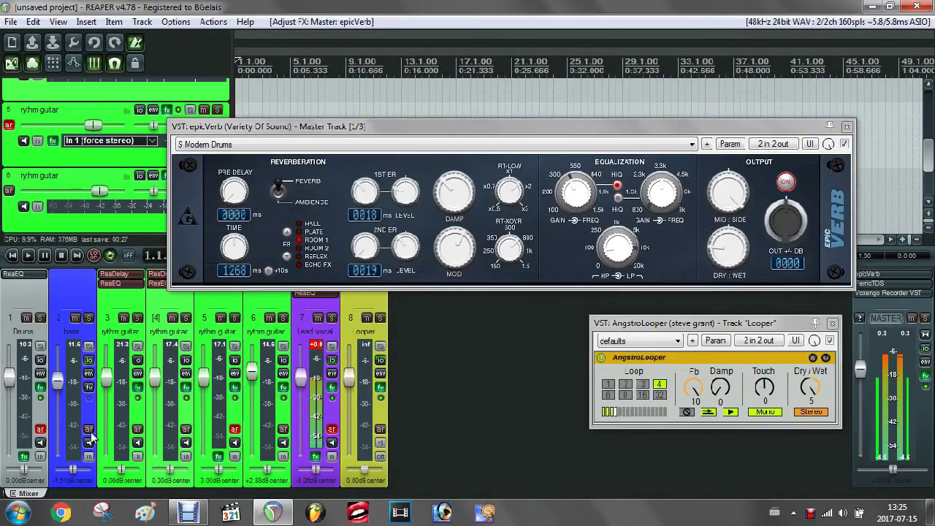
Arm the bass and track 3 rhythm guitar for recording, and set the project tempo to 200 BPM.
{"action": "left_click_drag", "start_coordinate": [88, 430], "coordinate": [138, 430]}
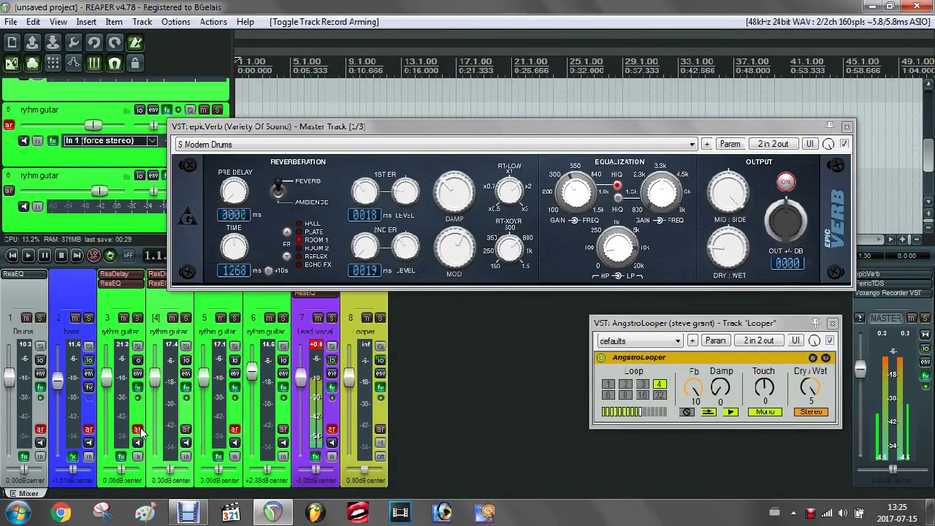
{"action": "left_click_drag", "start_coordinate": [530, 126], "coordinate": [519, 62]}
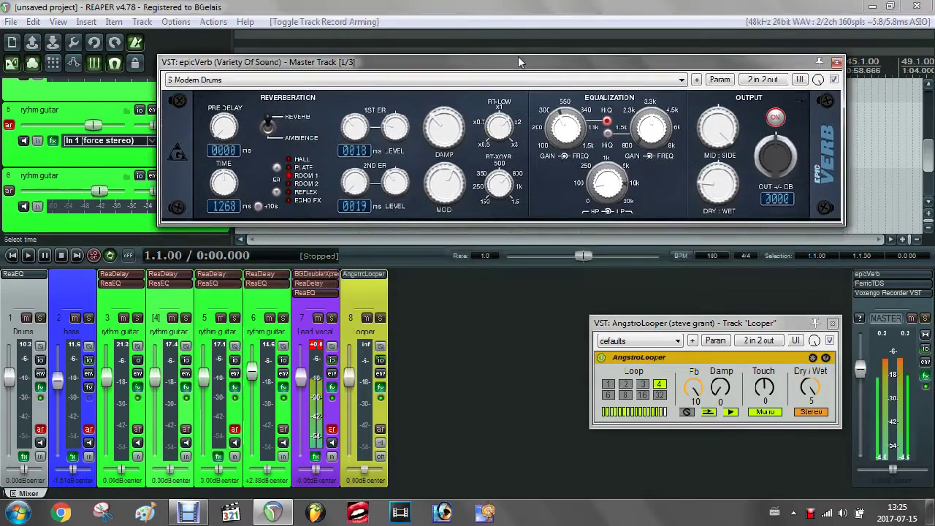
{"action": "left_click", "coordinate": [715, 255]}
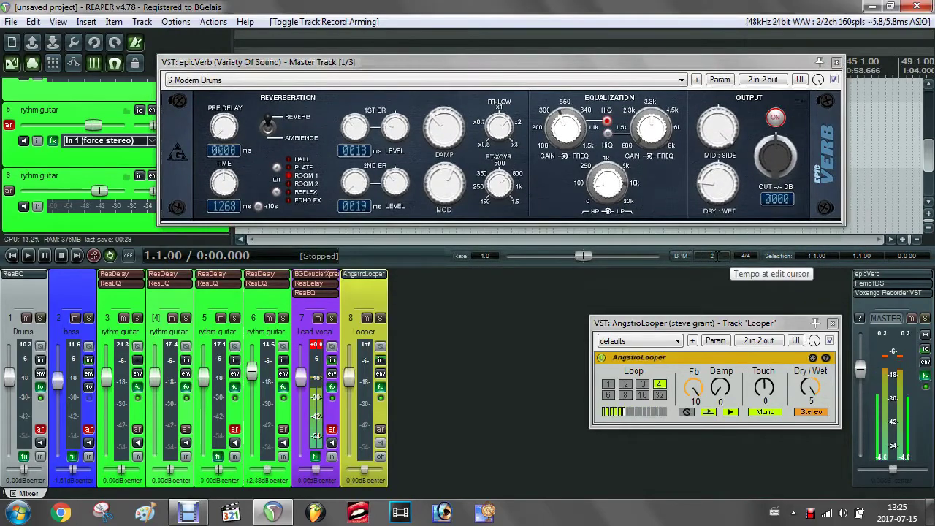
{"action": "type", "text": "200"}
{"action": "key", "text": "Return"}
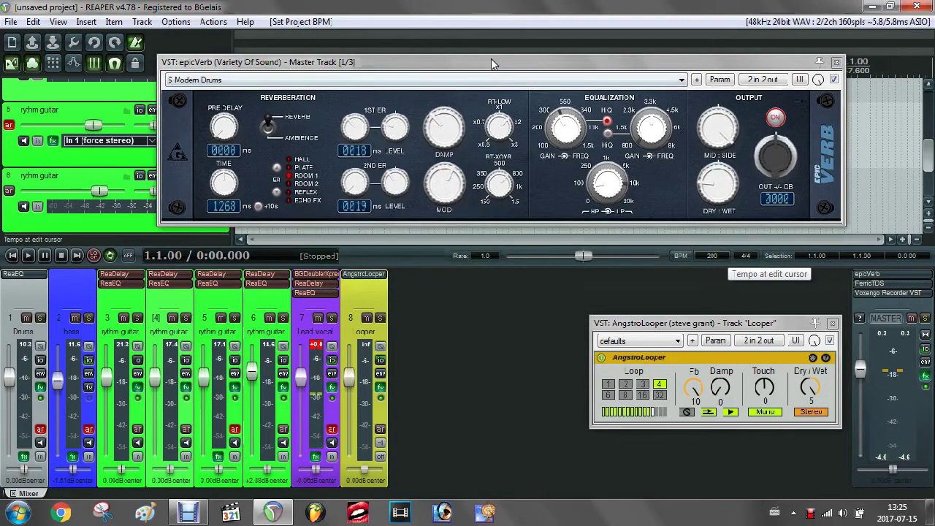
{"action": "left_click_drag", "start_coordinate": [491, 62], "coordinate": [471, 82]}
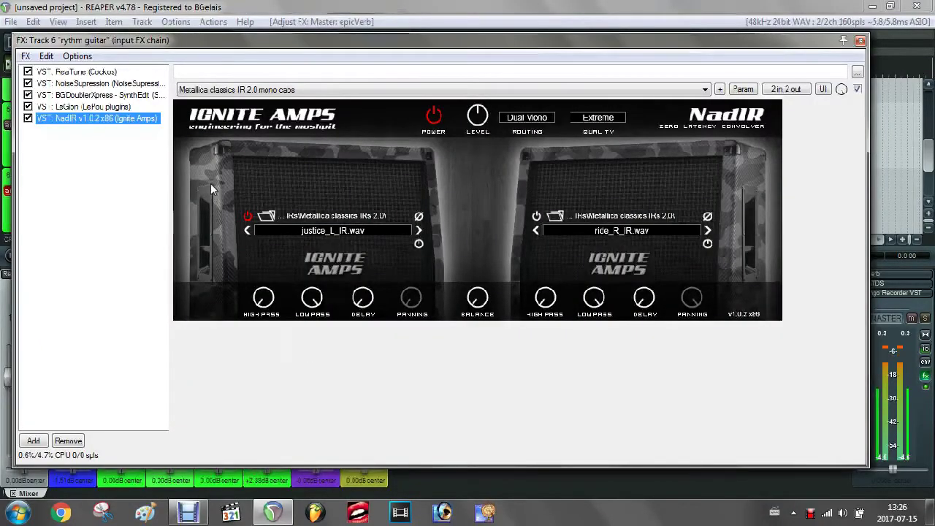
Review the ReaTune, NoiseSupression, BGDoublerXpress, LeGion head and NadIR plugins in track 6's input FX chain.
{"action": "left_click", "coordinate": [76, 72]}
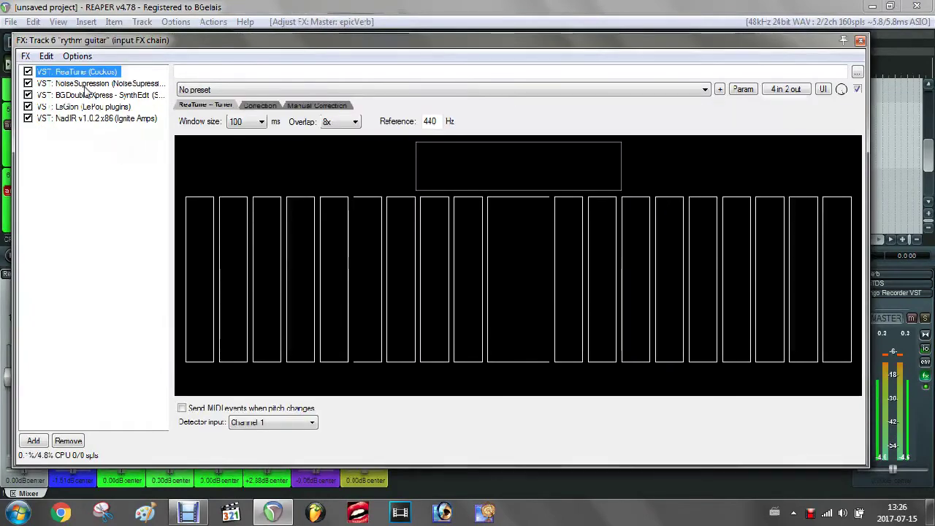
{"action": "left_click", "coordinate": [79, 84]}
{"action": "key", "text": "Up"}
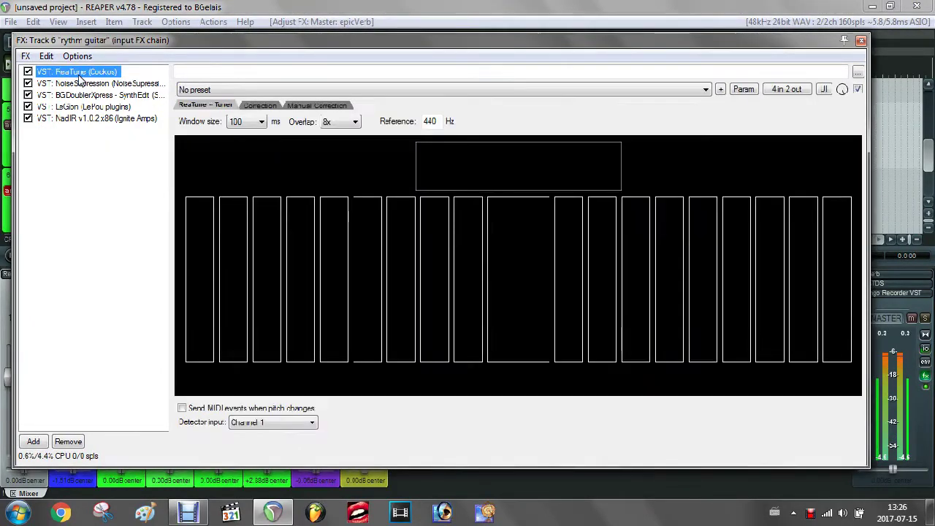
{"action": "key", "text": "Down"}
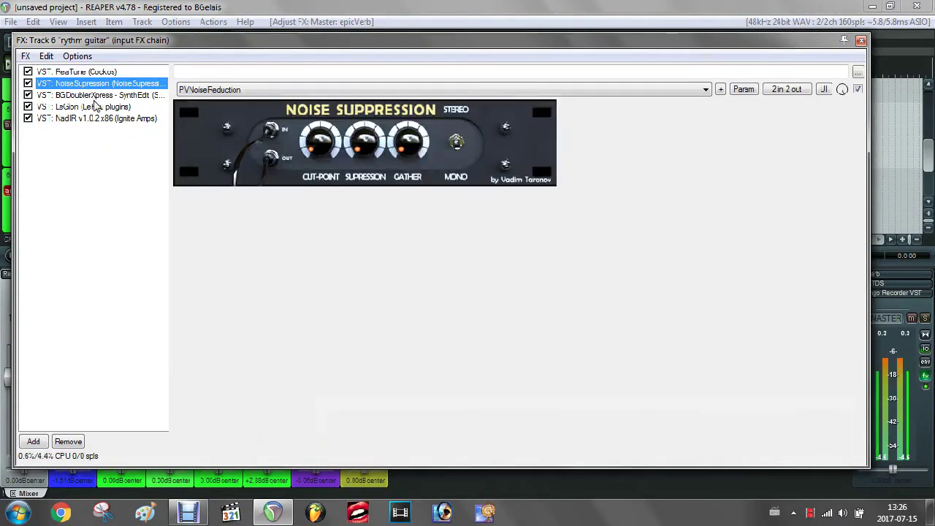
{"action": "left_click", "coordinate": [96, 101]}
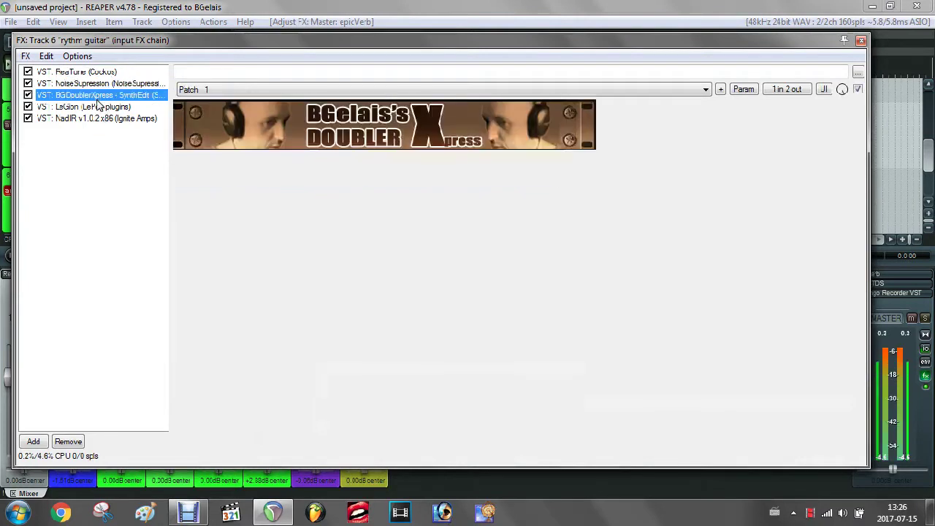
{"action": "left_click", "coordinate": [93, 107]}
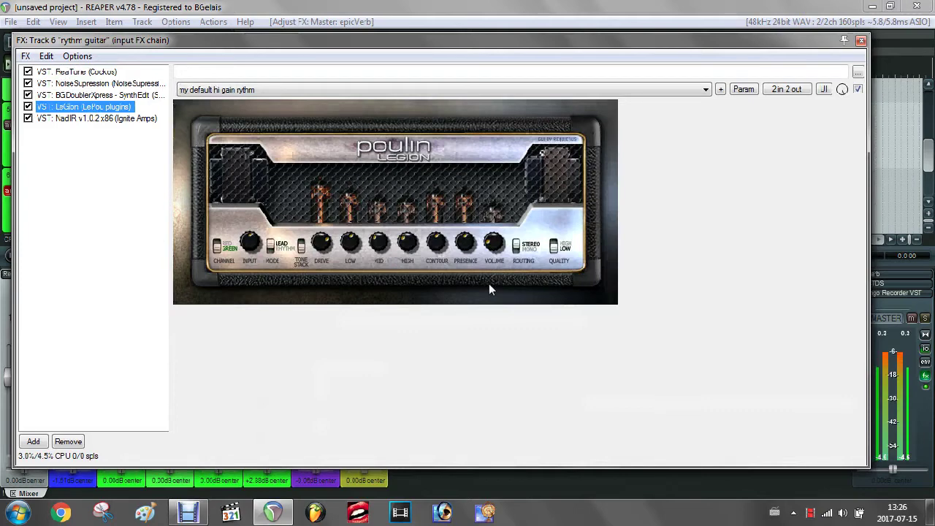
{"action": "left_click", "coordinate": [300, 249]}
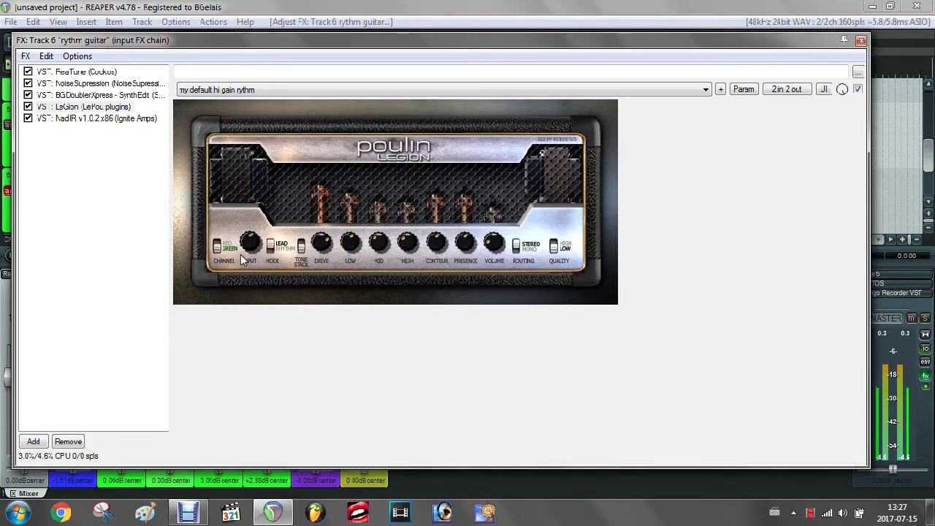
{"action": "left_click", "coordinate": [92, 119]}
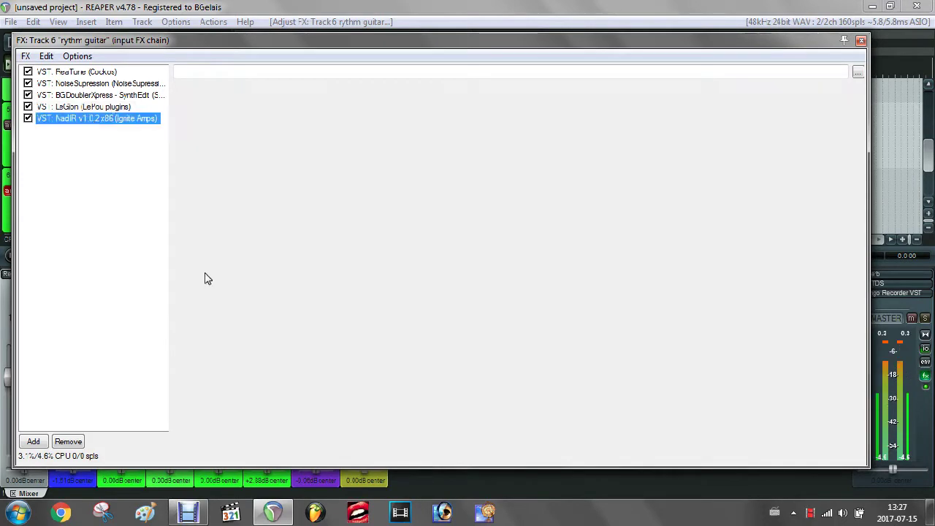